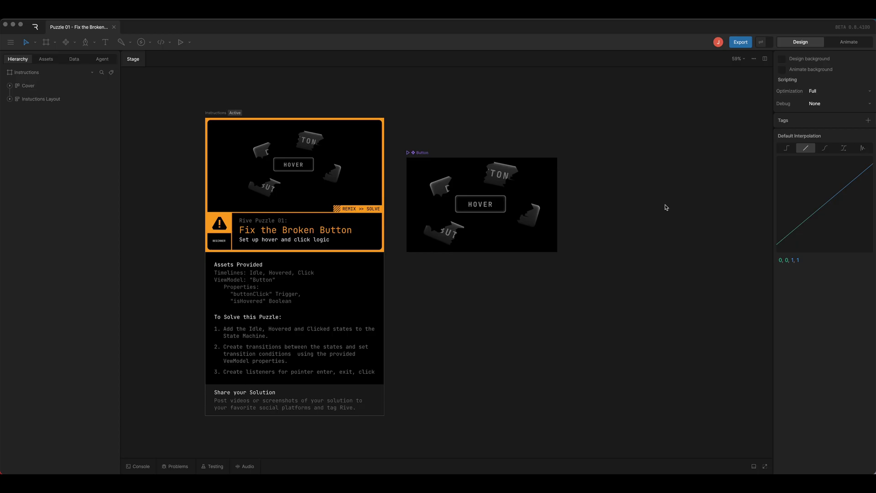
# Bring up the Fix the Broken Button Marketplace page and scroll down to its remixes and back
pyautogui.press('super+Tab')
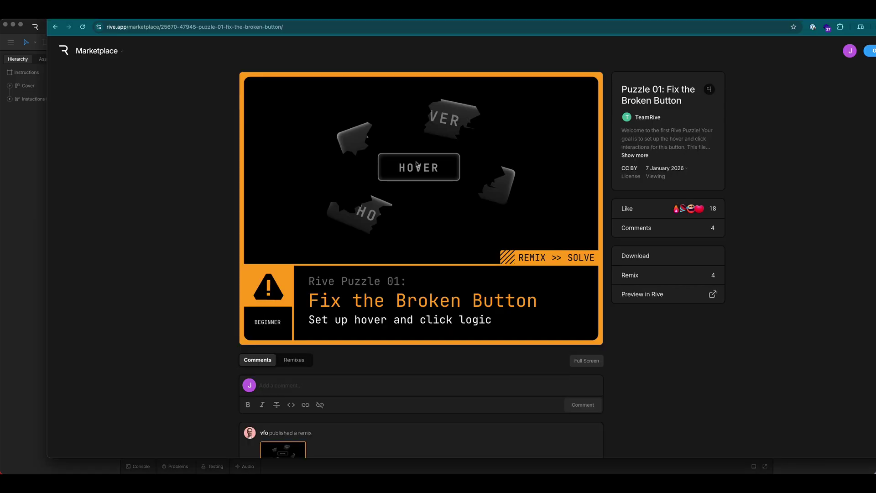
pyautogui.scroll(-5, 332, 295)
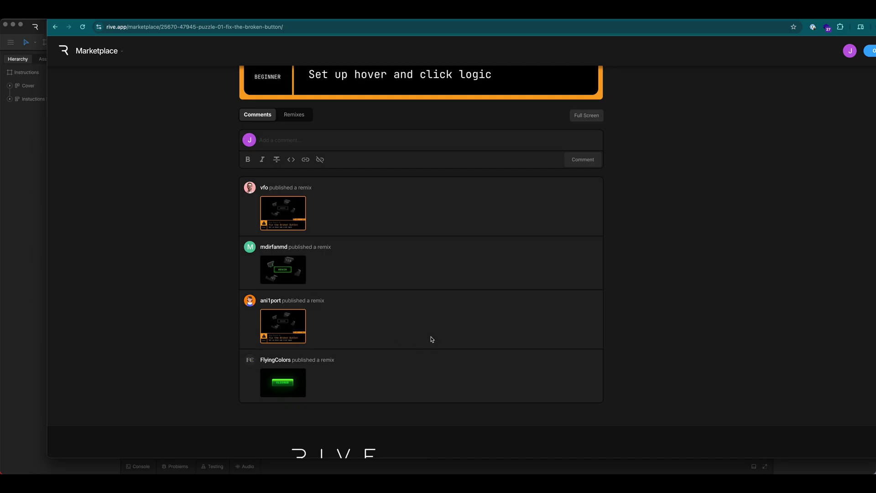
pyautogui.scroll(5, 432, 340)
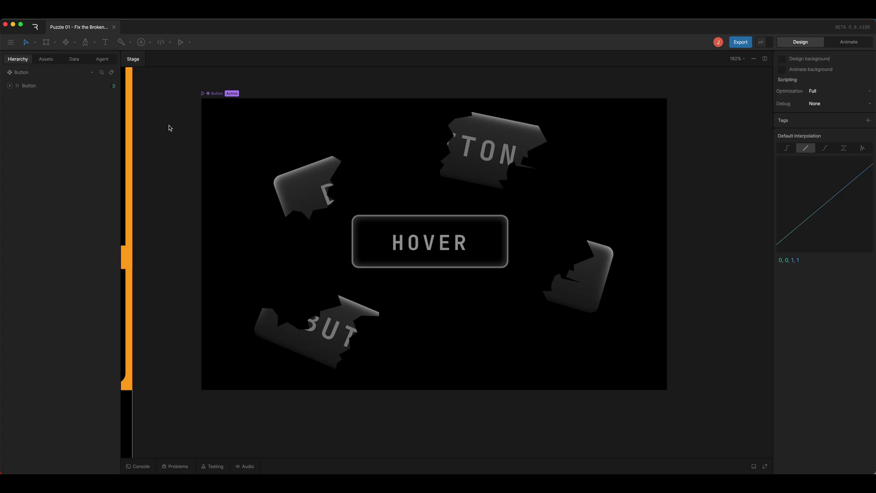
# Review the Button view model properties in the Data tab and switch to Animate mode
pyautogui.click(73, 58)
pyautogui.click(11, 99)
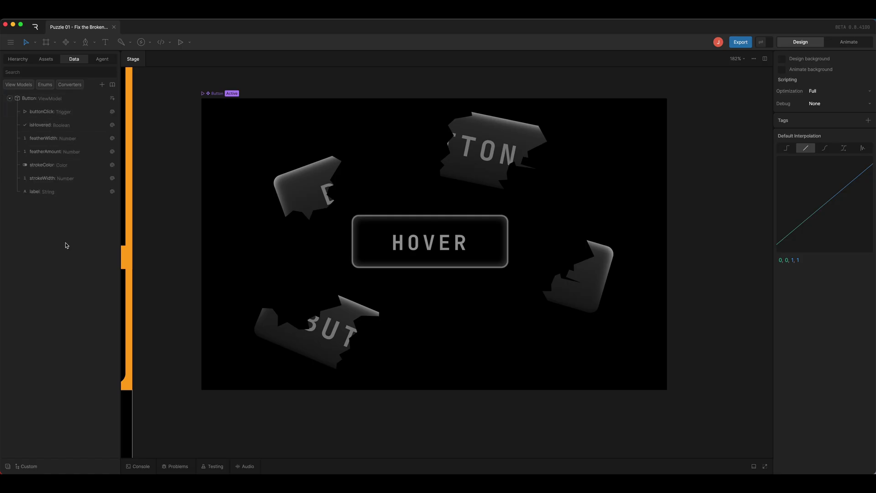
pyautogui.press('Tab')
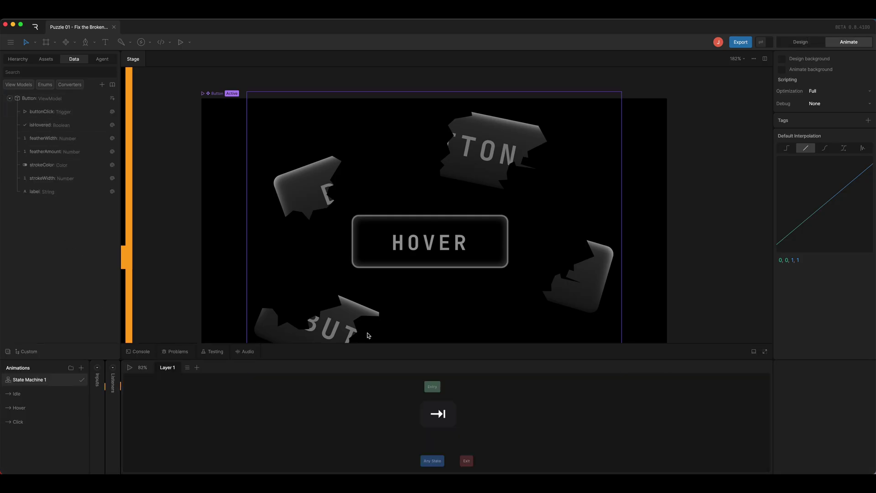
pyautogui.scroll(-2, 176, 275)
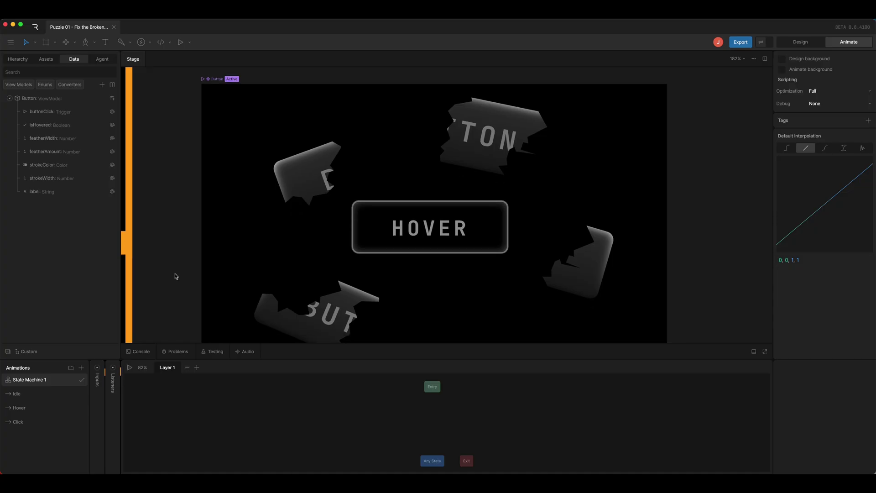
pyautogui.scroll(-2, 175, 274)
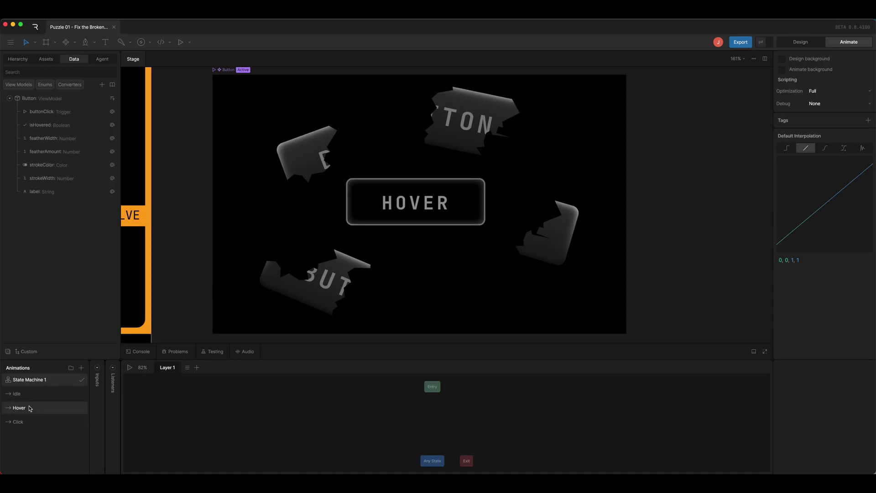
# Place Idle, Hover and Click states in State Machine 1, connect Entry to Idle, and play it
pyautogui.moveTo(28, 400); pyautogui.dragTo(430, 421)
pyautogui.moveTo(28, 408); pyautogui.dragTo(483, 421)
pyautogui.moveTo(32, 422); pyautogui.dragTo(569, 424)
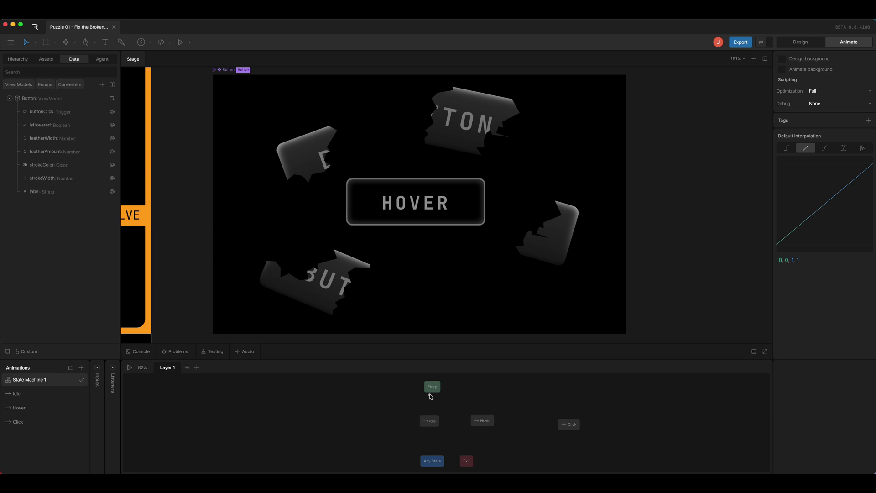
pyautogui.moveTo(431, 397); pyautogui.dragTo(430, 421)
pyautogui.click(129, 368)
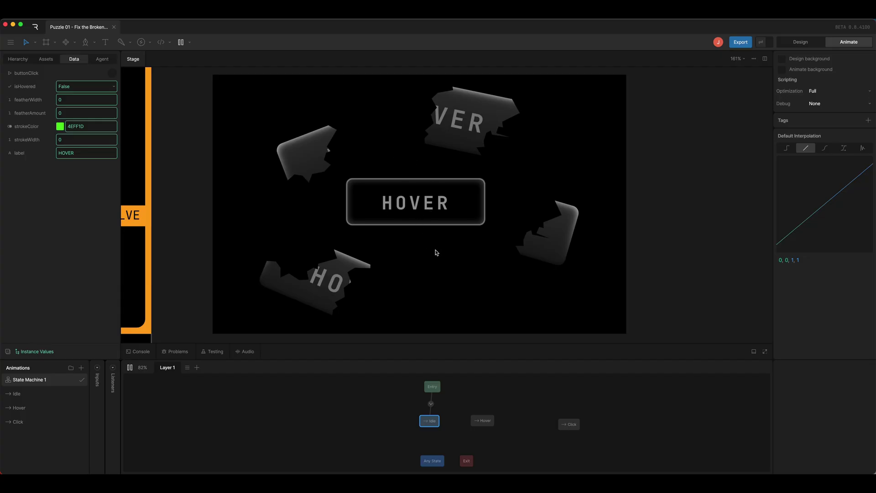
# Stop the preview and draw transitions from Idle to Hover and from Hover back to Idle
pyautogui.press('space')
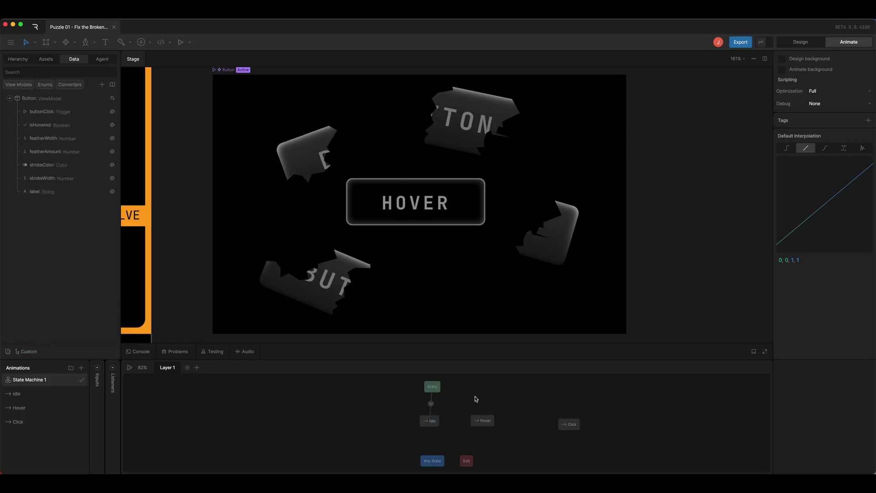
pyautogui.moveTo(476, 424)
pyautogui.mouseDown()
pyautogui.moveTo(491, 424)
pyautogui.moveTo(465, 422)
pyautogui.moveTo(487, 423)
pyautogui.mouseUp()
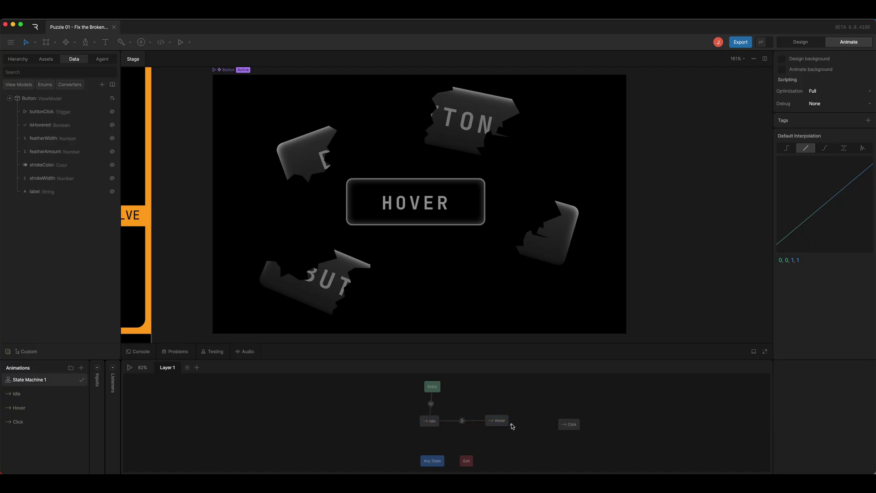
pyautogui.moveTo(482, 425); pyautogui.dragTo(439, 420)
# Give both transitions an isHovered condition, requiring true for Idle→Hover
pyautogui.click(458, 420)
pyautogui.click(764, 466)
pyautogui.click(150, 464)
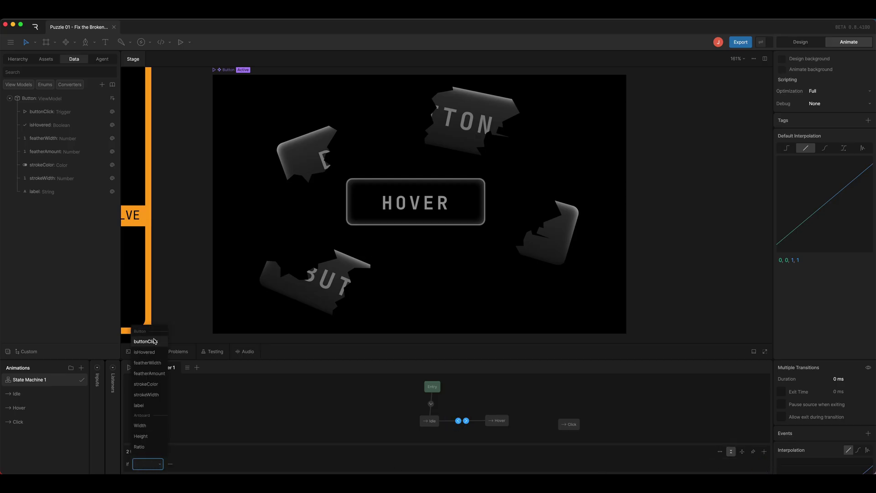
pyautogui.click(149, 355)
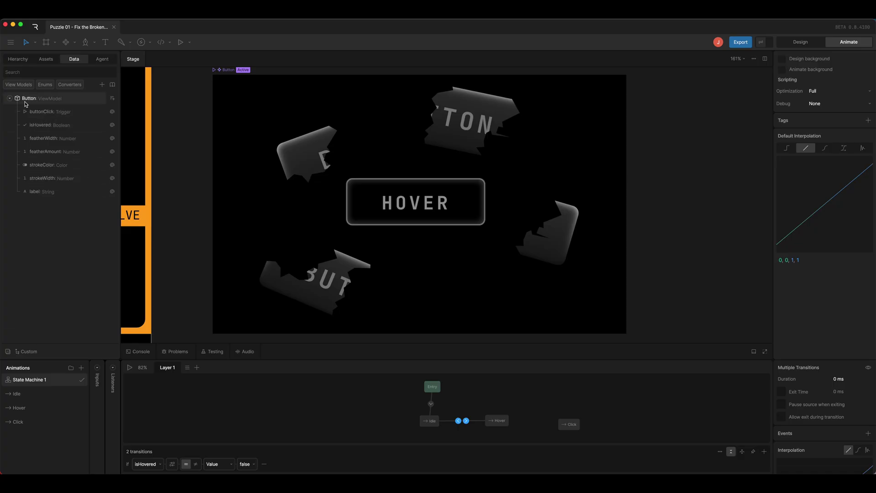
pyautogui.click(465, 406)
pyautogui.click(466, 420)
pyautogui.click(243, 463)
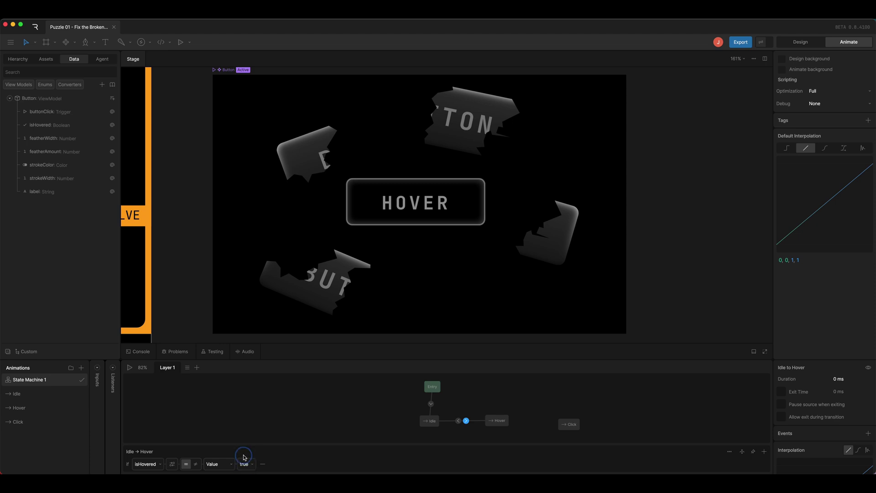
pyautogui.click(243, 455)
pyautogui.click(458, 420)
# Play the state machine and toggle isHovered to True, then back to False
pyautogui.click(130, 368)
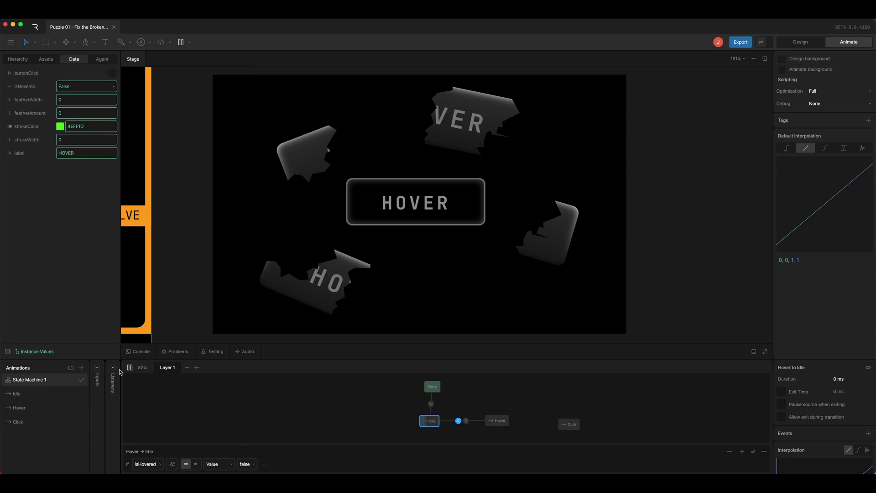
pyautogui.click(73, 86)
pyautogui.click(73, 99)
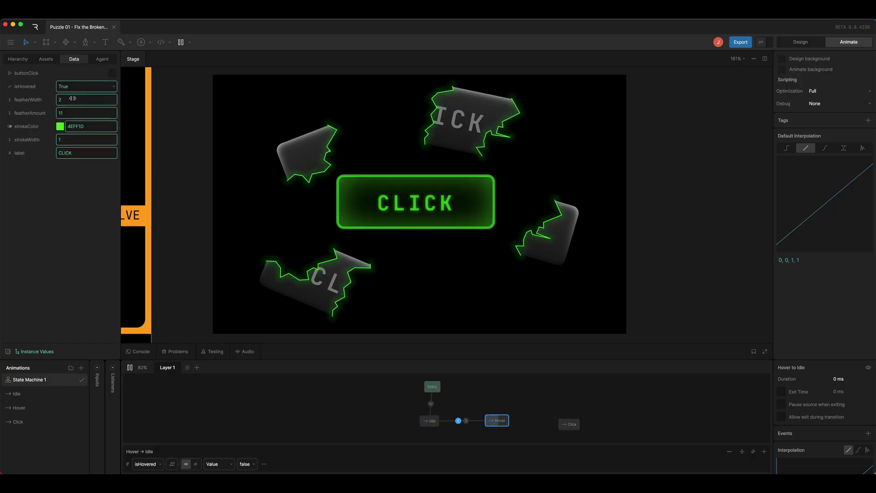
pyautogui.click(73, 85)
pyautogui.click(73, 110)
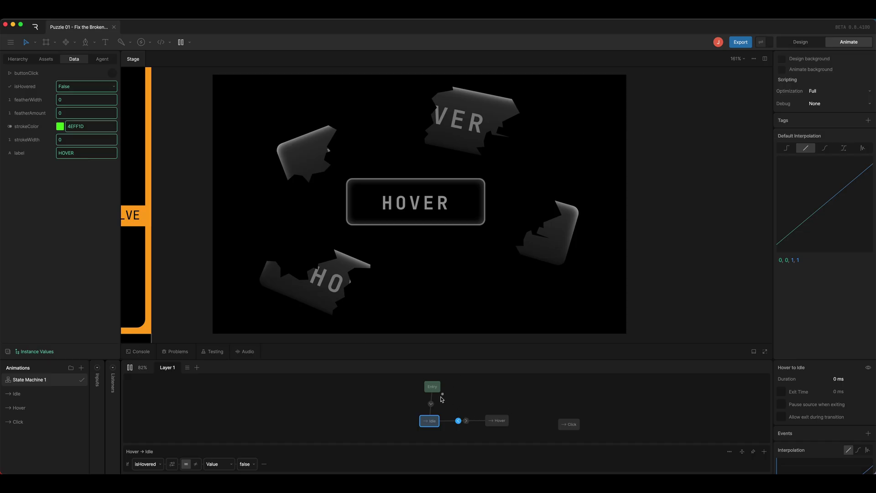
# Inspect the Hover and Idle timelines, then select both Idle–Hover transitions' Duration field
pyautogui.moveTo(453, 409); pyautogui.dragTo(473, 430)
pyautogui.click(19, 408)
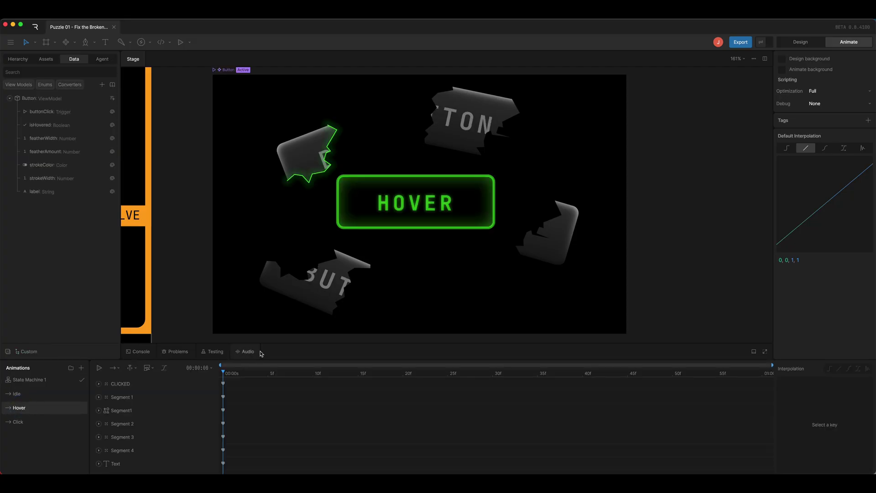
pyautogui.click(24, 397)
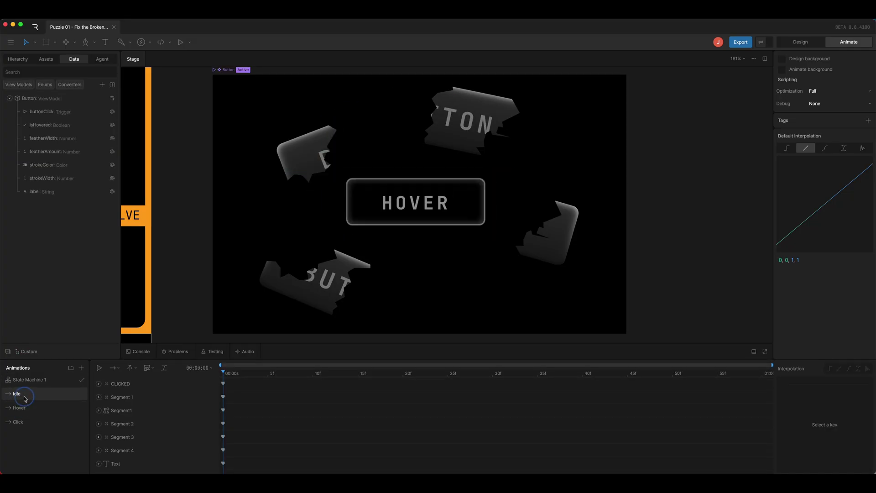
pyautogui.click(27, 379)
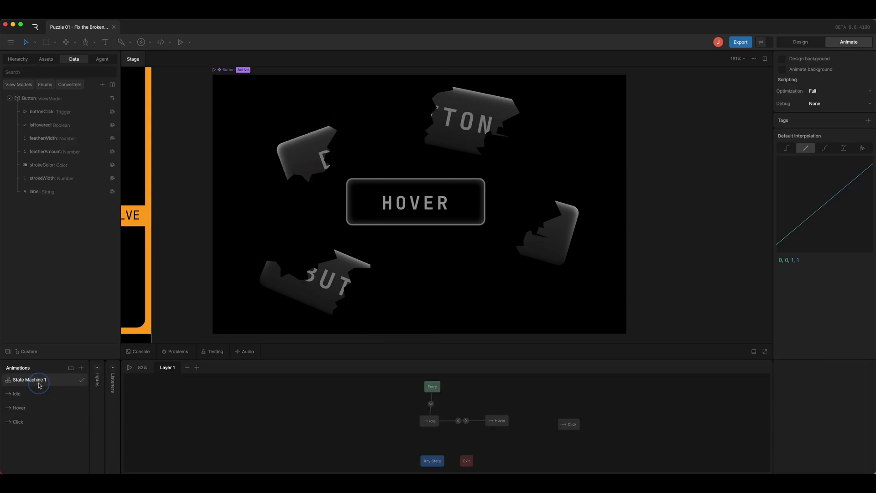
pyautogui.click(475, 429)
pyautogui.click(848, 380)
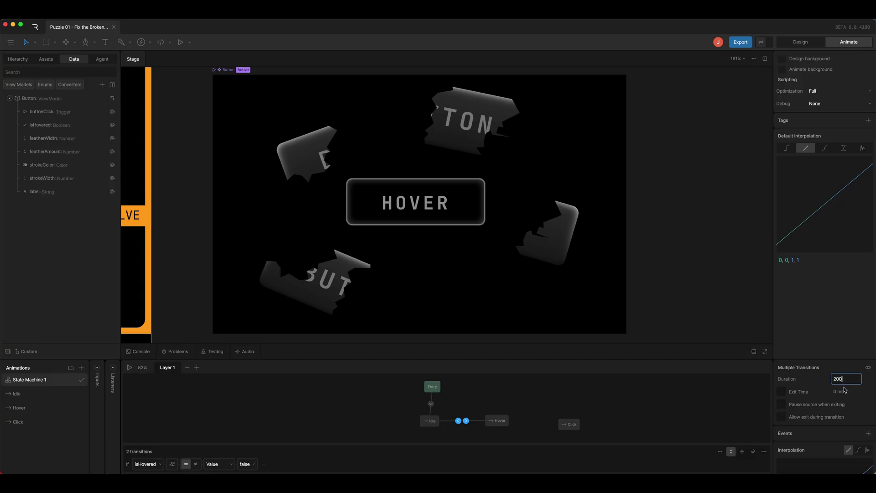
# Set the Idle–Hover transitions to a 200 ms duration with cubic easing
pyautogui.press('Return')
pyautogui.scroll(-1, 861, 406)
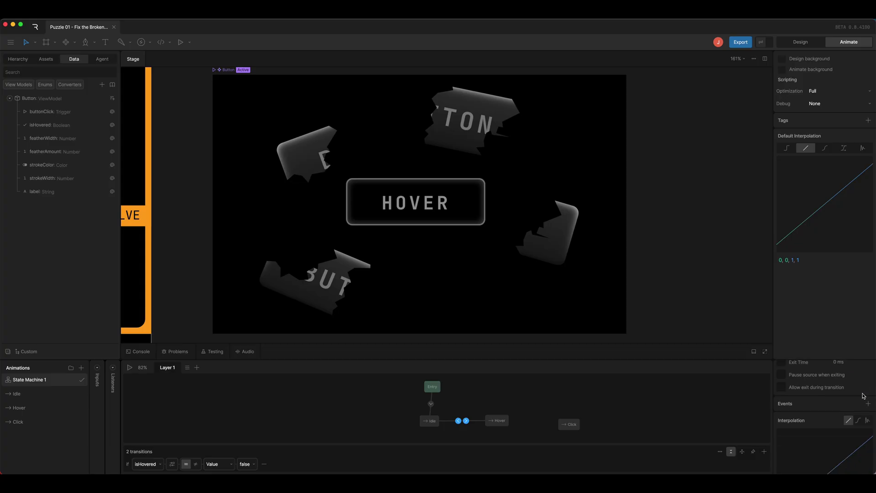
pyautogui.click(858, 419)
pyautogui.scroll(-1, 843, 420)
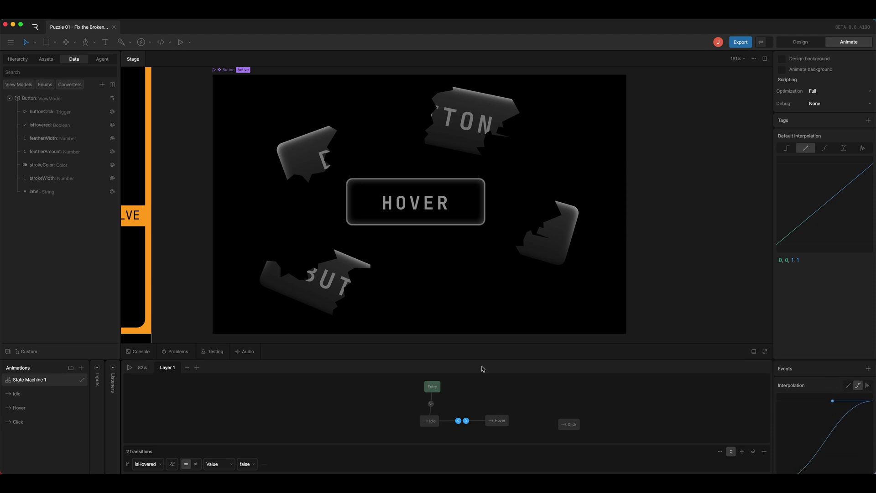
# Preview the eased transitions by switching isHovered to True, then False
pyautogui.click(129, 368)
pyautogui.click(82, 86)
pyautogui.click(80, 101)
pyautogui.click(83, 87)
pyautogui.click(64, 111)
# Reshape the easing curve to 0, .7, .58, 1 and retest isHovered True and False
pyautogui.scroll(-1, 821, 420)
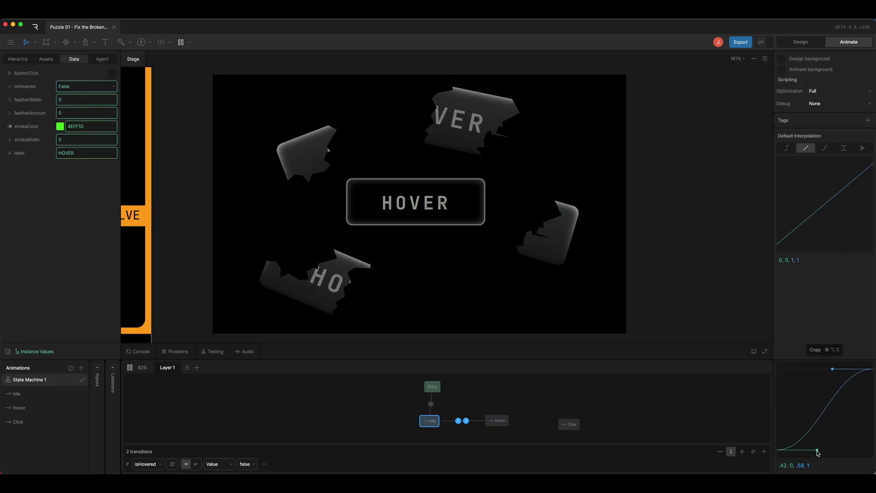
pyautogui.moveTo(811, 447); pyautogui.dragTo(769, 392)
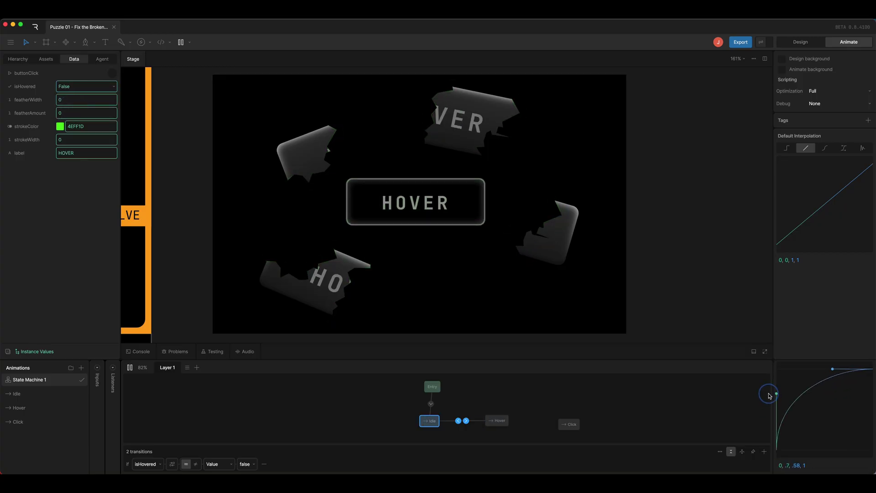
pyautogui.click(75, 87)
pyautogui.click(64, 100)
pyautogui.click(72, 87)
pyautogui.click(67, 111)
# Stop playback and add a Hover→Click transition conditioned on buttonClick
pyautogui.press('space')
pyautogui.click(544, 413)
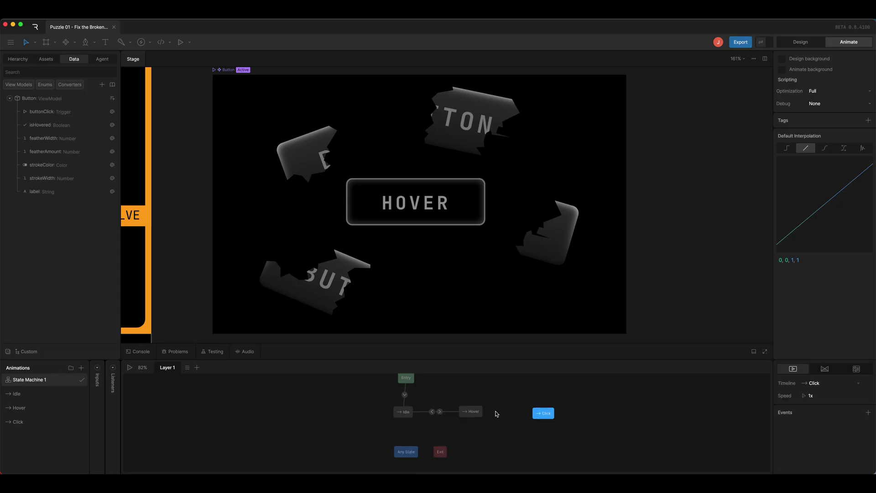
pyautogui.moveTo(484, 411); pyautogui.dragTo(543, 413)
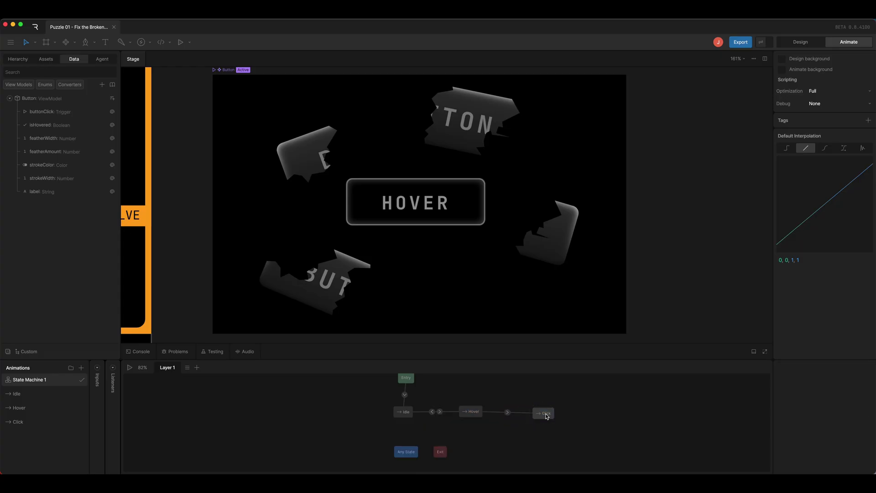
pyautogui.click(511, 410)
pyautogui.click(764, 452)
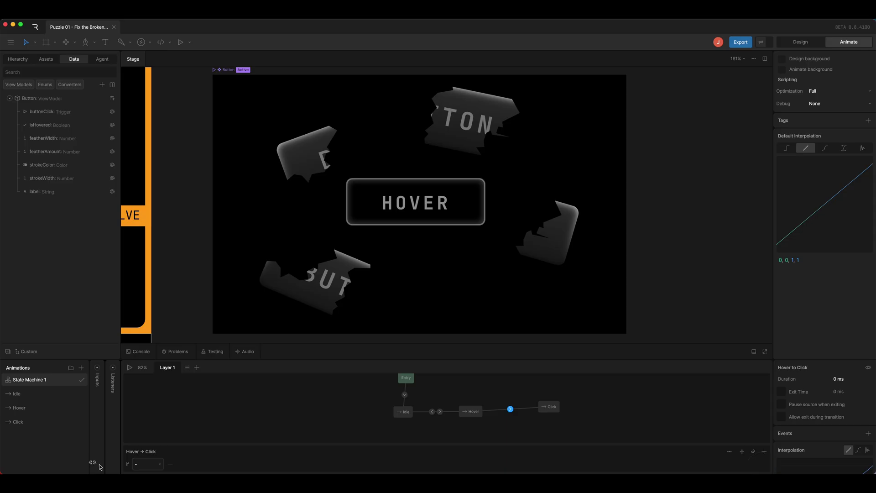
pyautogui.click(146, 464)
pyautogui.click(140, 346)
# Play, set isHovered True and fire buttonClick to reach the CLICKED state
pyautogui.click(130, 368)
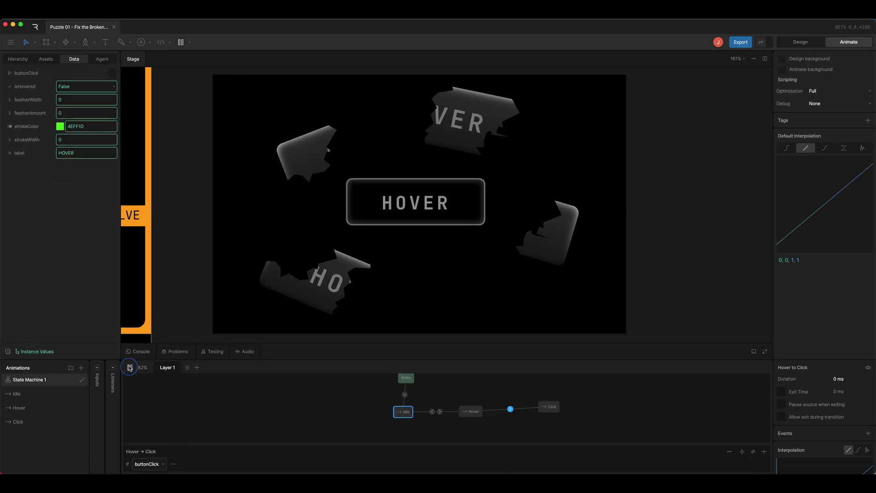
pyautogui.click(75, 86)
pyautogui.click(64, 101)
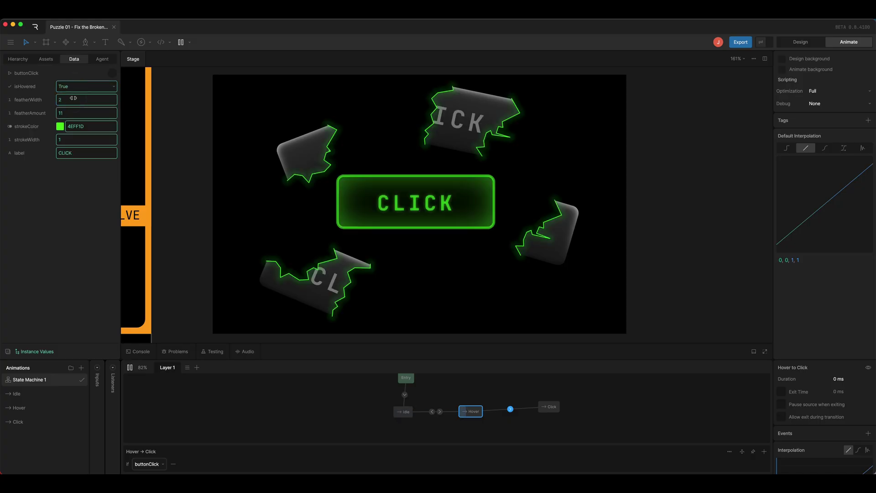
pyautogui.click(111, 74)
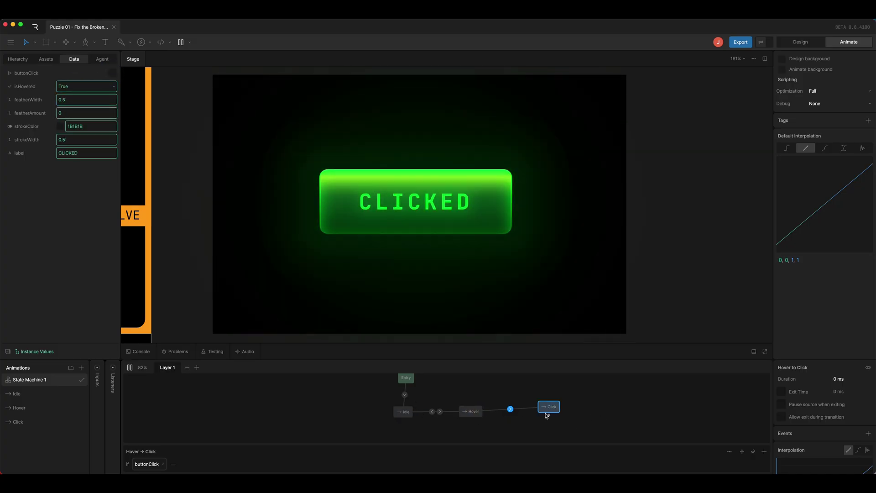
# Stop playback, select Rectangle 7 under Button > Hover, and open the new-listener choices in Listeners
pyautogui.click(130, 368)
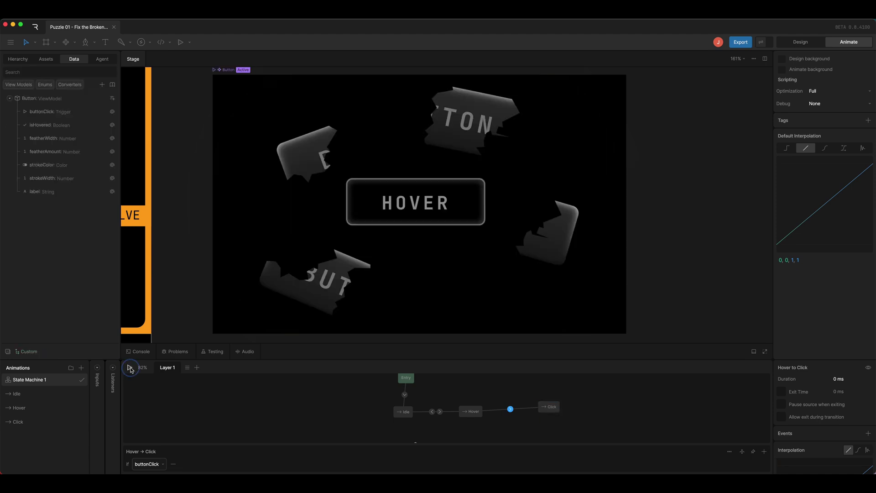
pyautogui.click(113, 370)
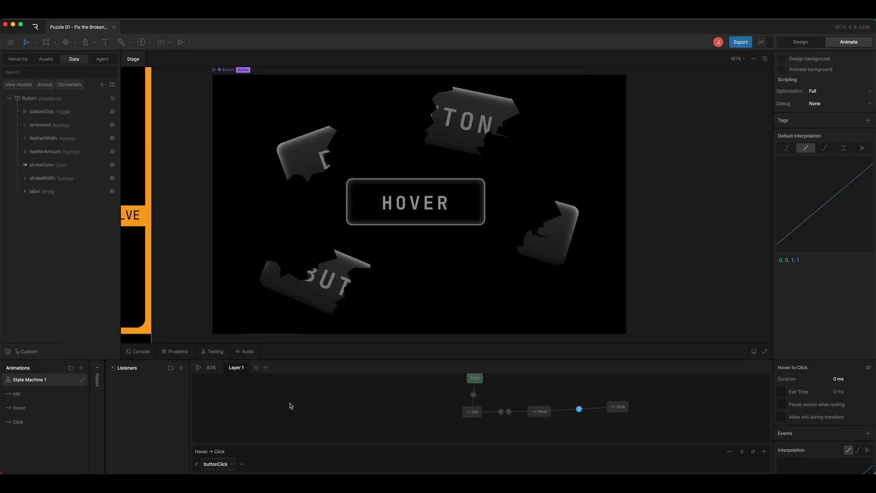
pyautogui.click(21, 60)
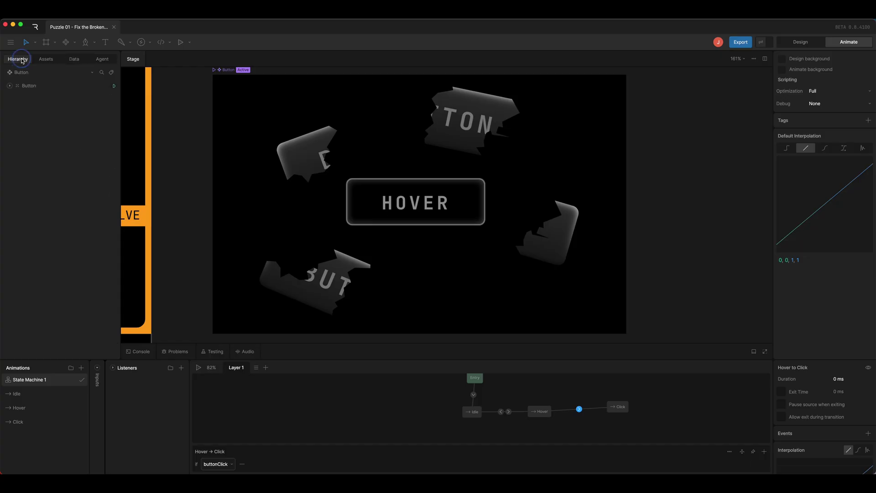
pyautogui.click(10, 85)
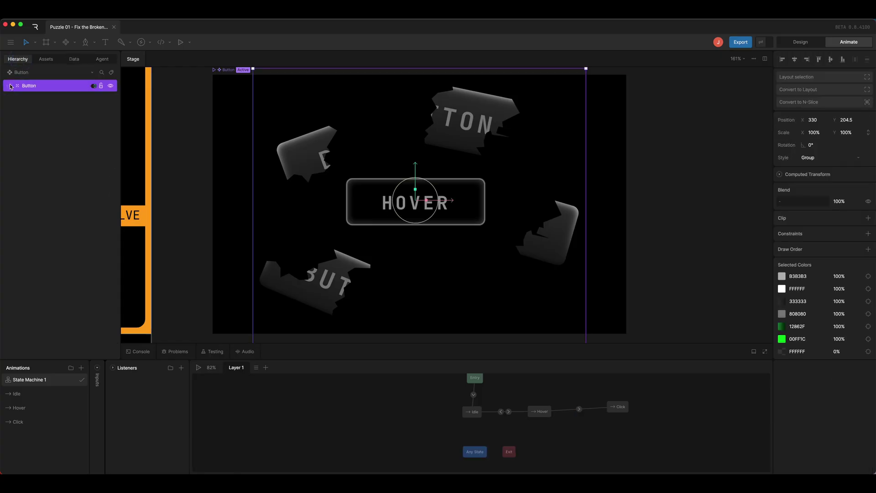
pyautogui.click(10, 85)
pyautogui.click(18, 139)
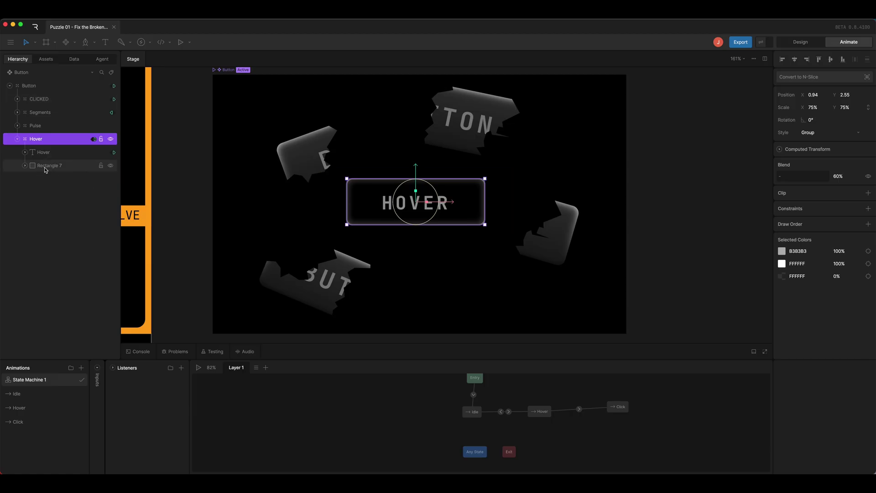
pyautogui.click(46, 170)
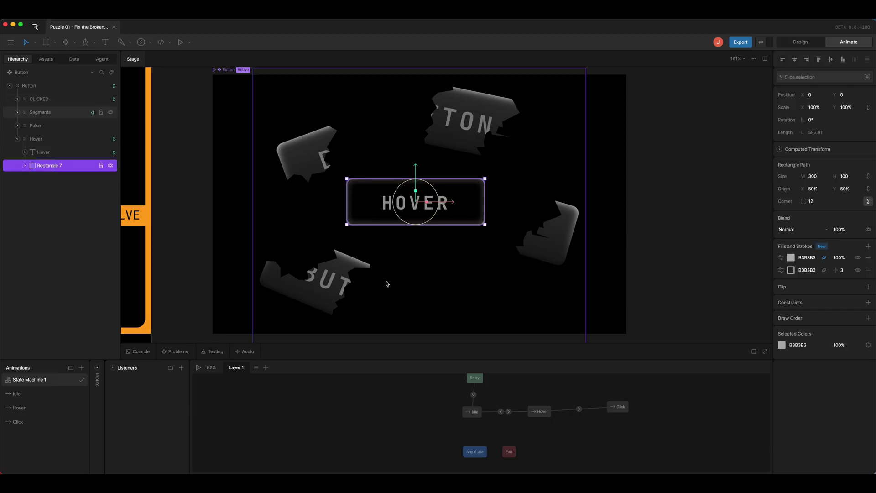
pyautogui.click(181, 368)
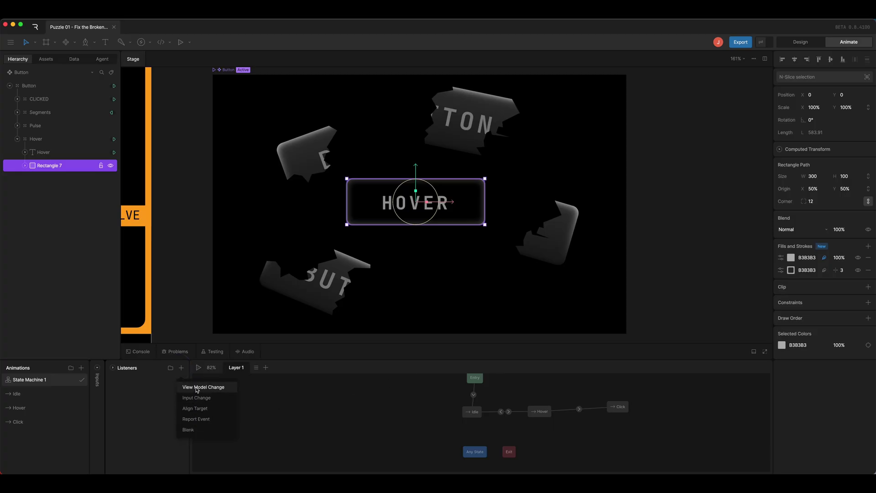
# Add a View Model Change listener named Enter that sets isHovered to true
pyautogui.click(197, 388)
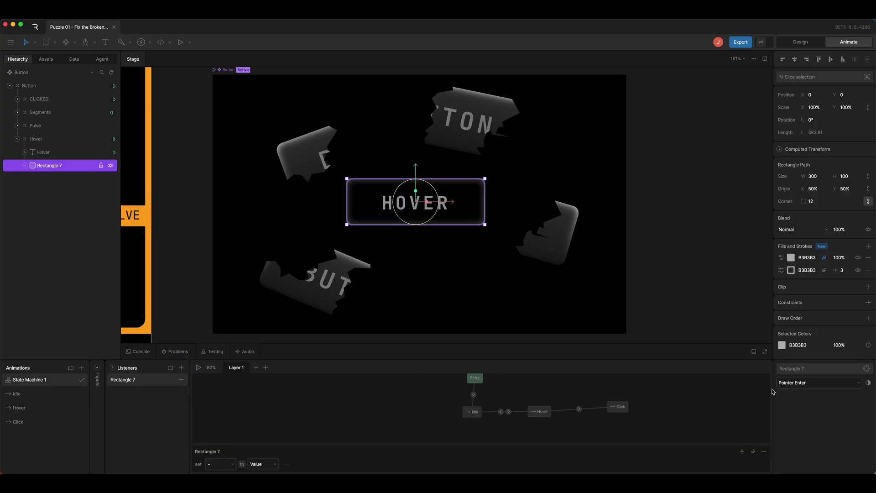
pyautogui.click(232, 464)
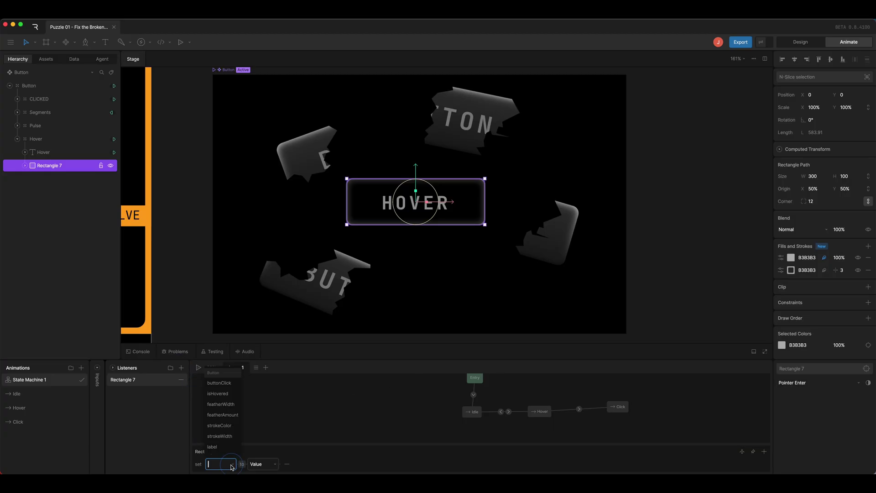
pyautogui.click(223, 394)
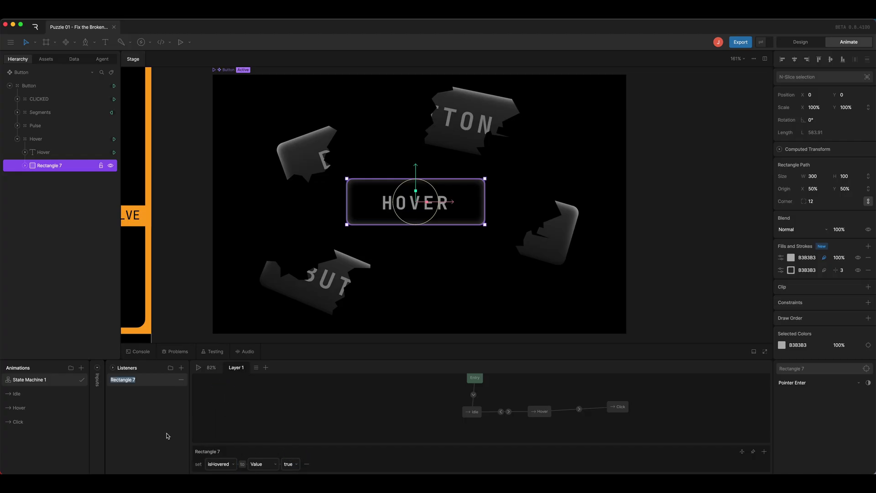
pyautogui.write('Enter')
pyautogui.press('Return')
# Duplicate it as an Exit listener firing on Pointer Exit that sets isHovered to false
pyautogui.rightClick(128, 380)
pyautogui.click(141, 391)
pyautogui.doubleClick(128, 381)
pyautogui.write('Exit')
pyautogui.press('Return')
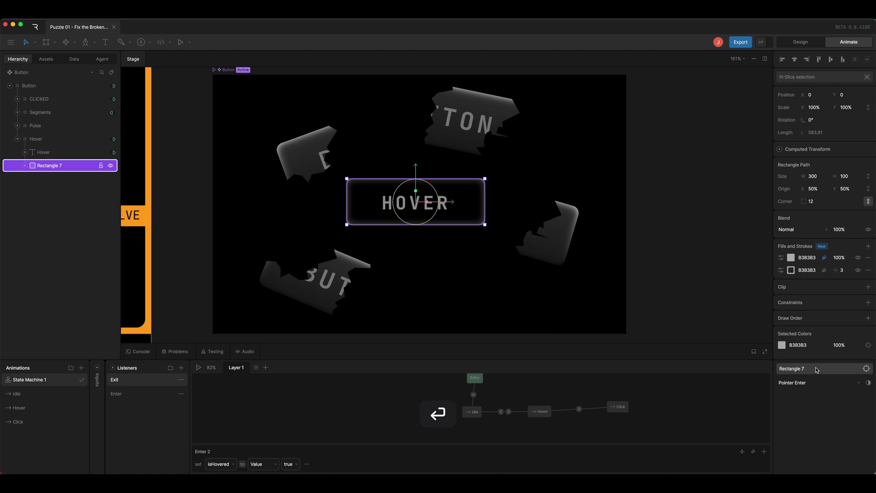
pyautogui.click(816, 382)
pyautogui.click(806, 407)
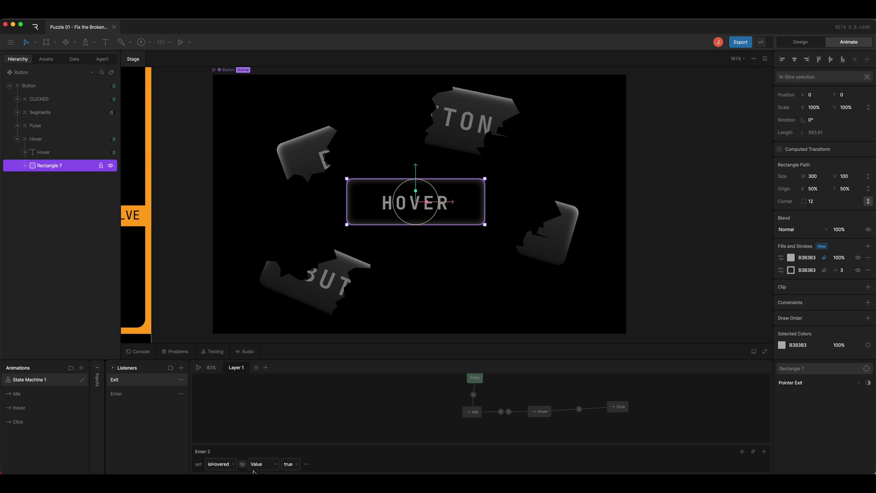
pyautogui.click(288, 466)
pyautogui.click(289, 456)
# Test hovering in the preview, then duplicate the Exit listener and rename it click
pyautogui.click(198, 367)
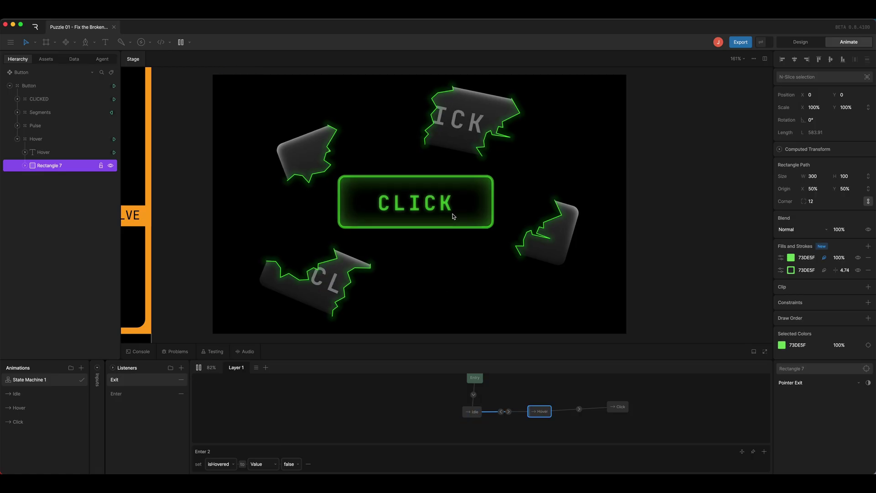
pyautogui.click(199, 367)
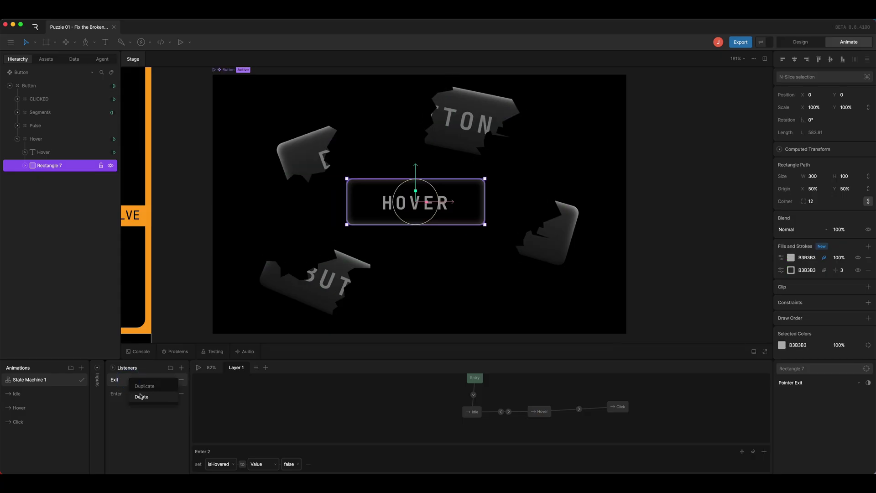
pyautogui.press('super+d')
pyautogui.click(123, 381)
pyautogui.write('click')
pyautogui.press('Return')
# Make the click listener fire on pointer Click and trigger buttonClick
pyautogui.click(825, 386)
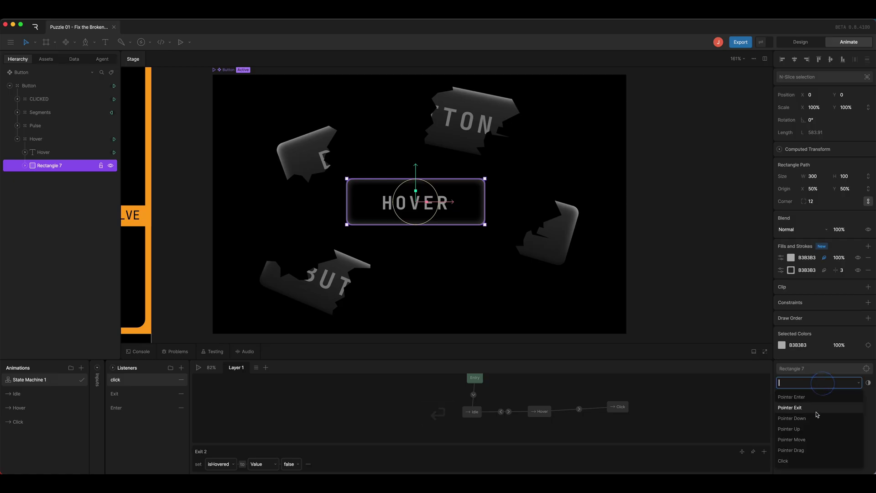
pyautogui.click(799, 455)
pyautogui.click(222, 464)
pyautogui.click(227, 380)
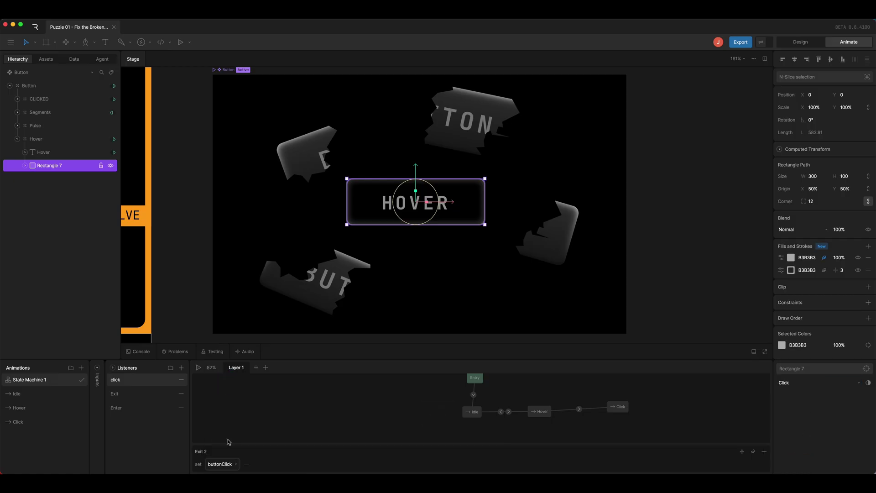
# Play the state machine and click the previewed button to reach the green CLICKED state
pyautogui.click(198, 368)
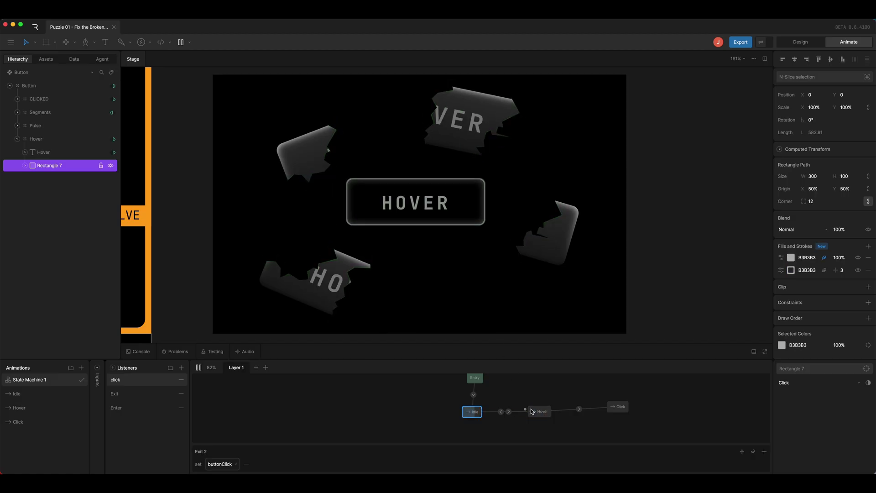
pyautogui.click(436, 214)
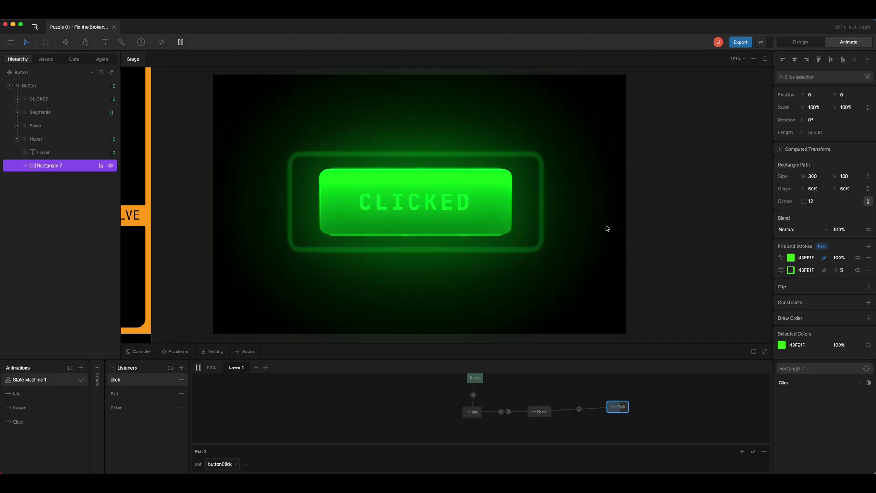